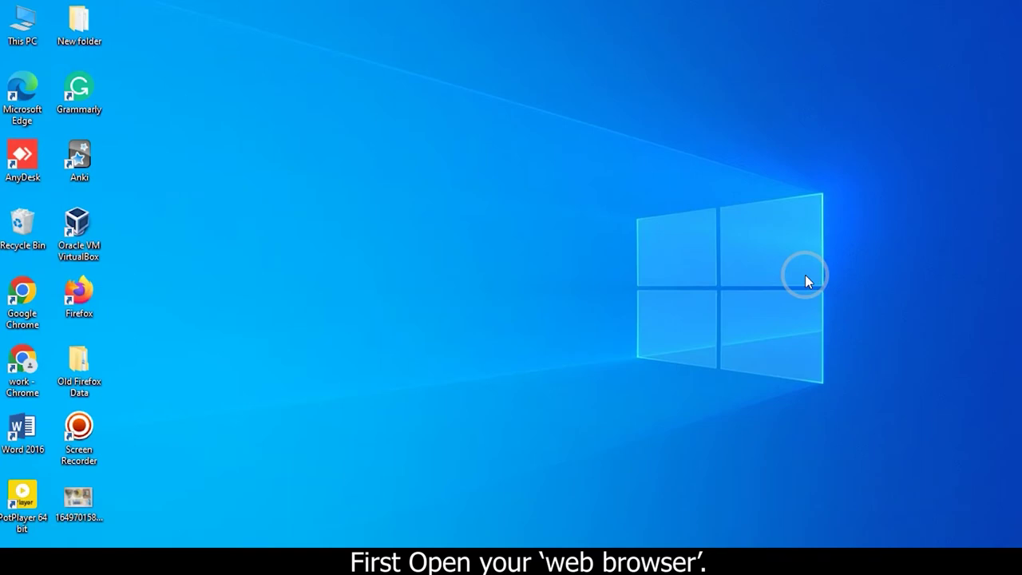
# Launch Google Chrome from its desktop shortcut.
pyautogui.doubleClick(23, 361)
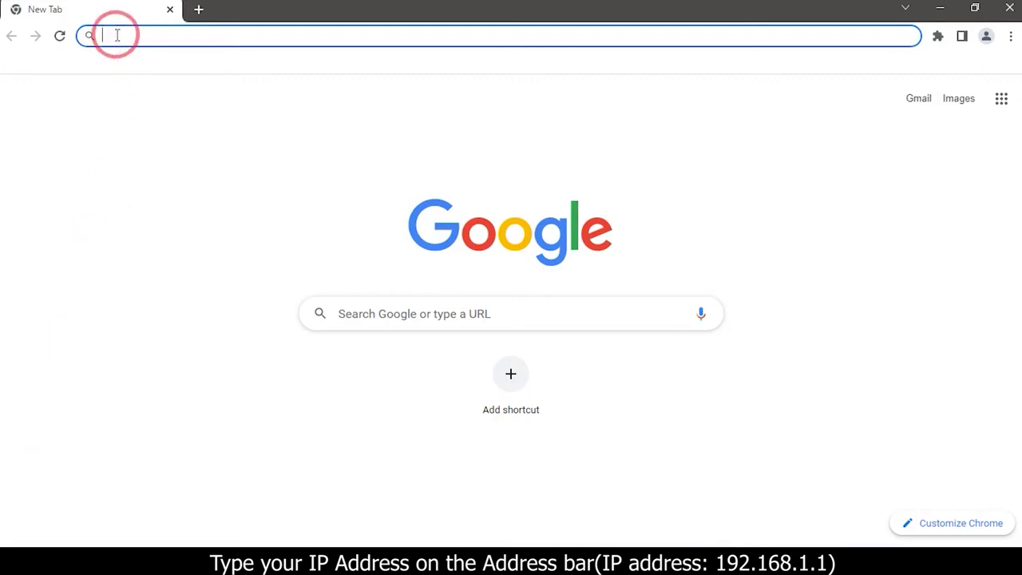
# Start entering the router address 192.168.1.1 in Chrome's address bar.
pyautogui.write('192.168.')
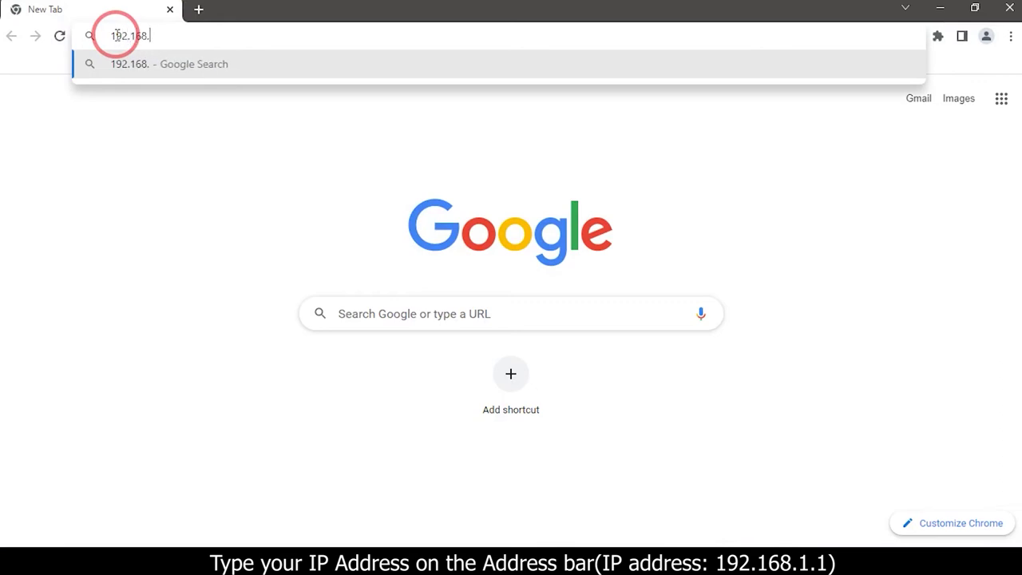
# Load 192.168.1.1 and sign in as admin with the password and verification code.
pyautogui.write('1.1')
pyautogui.press('Return')
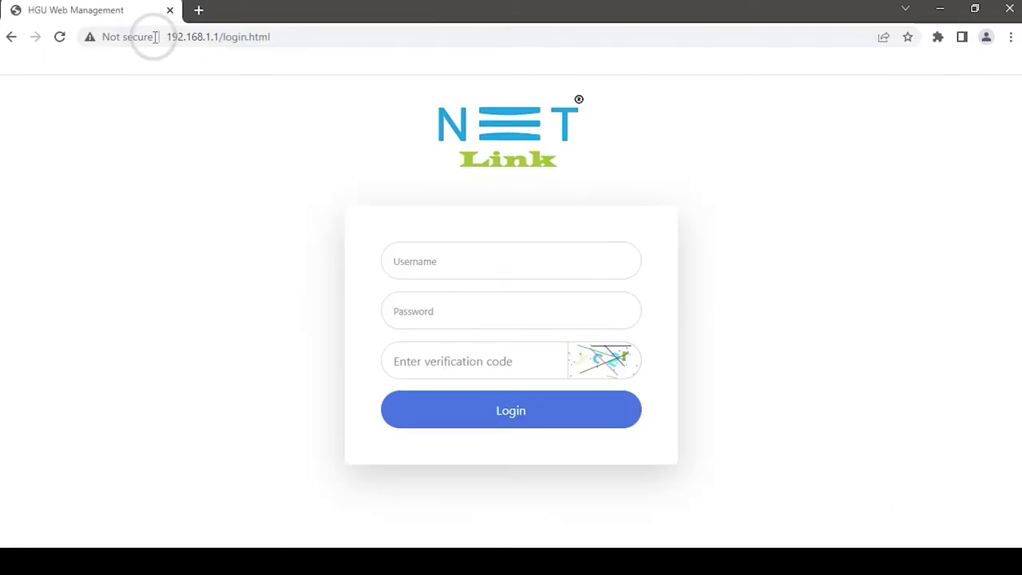
pyautogui.click(421, 262)
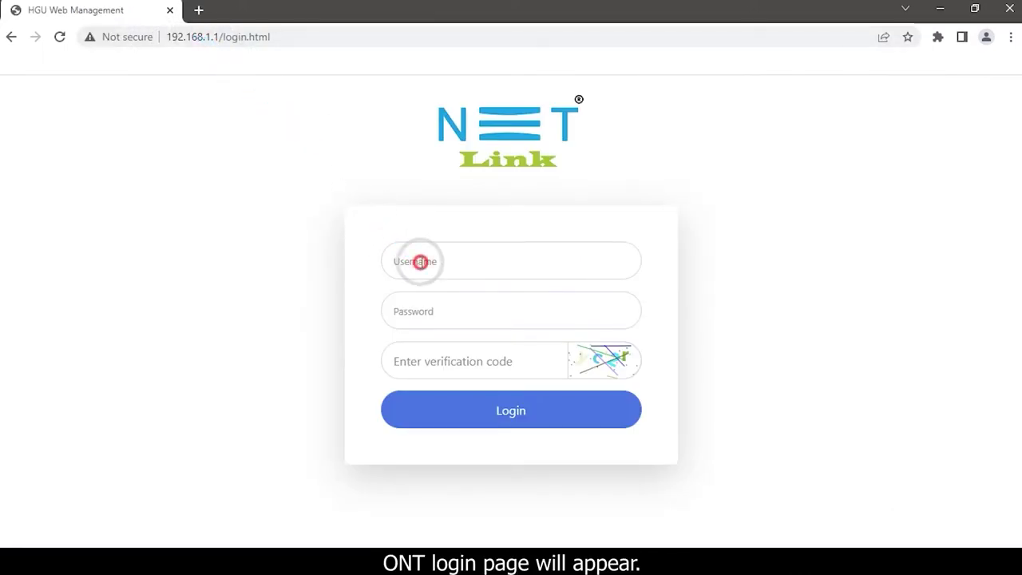
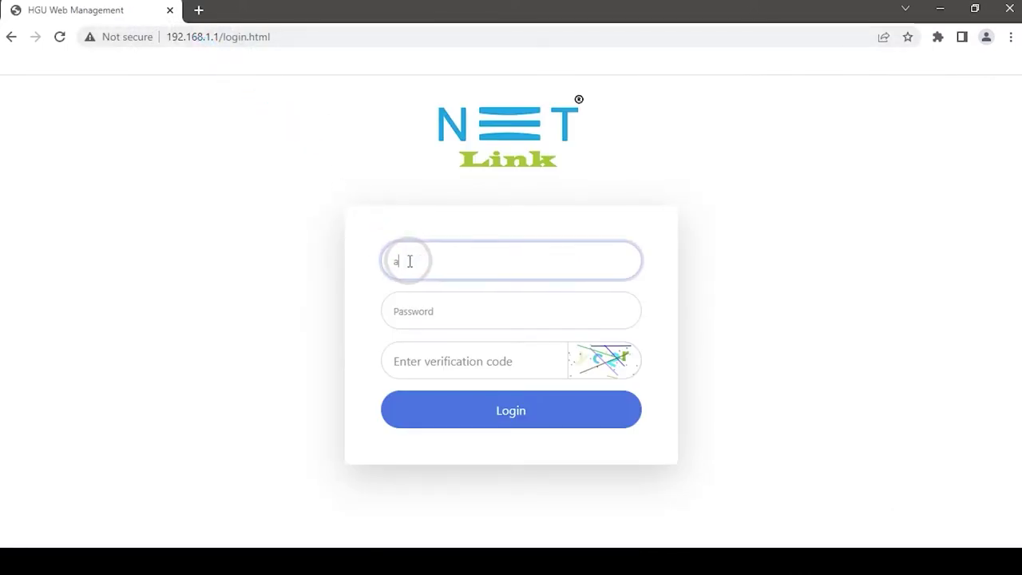
pyautogui.click(409, 296)
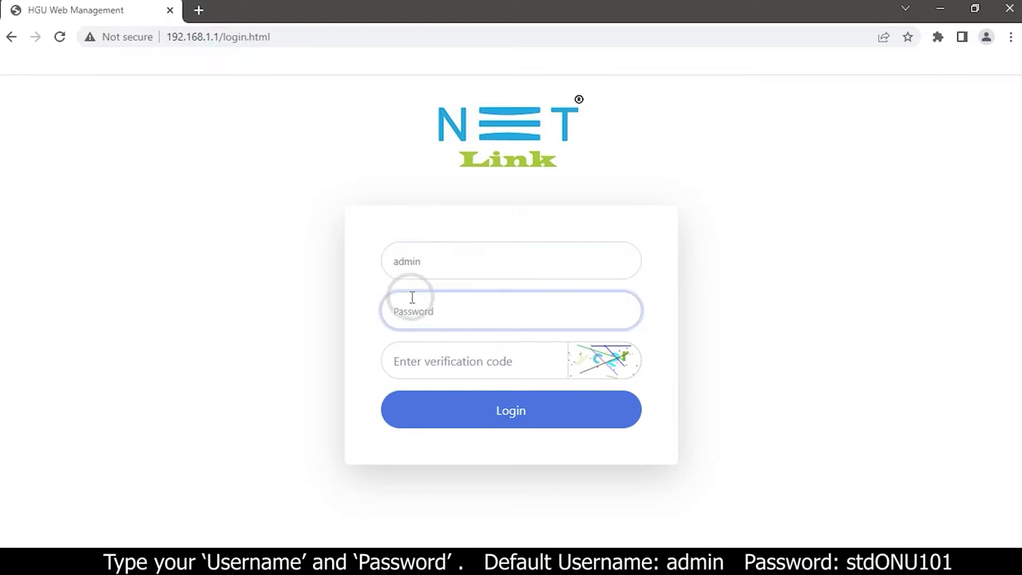
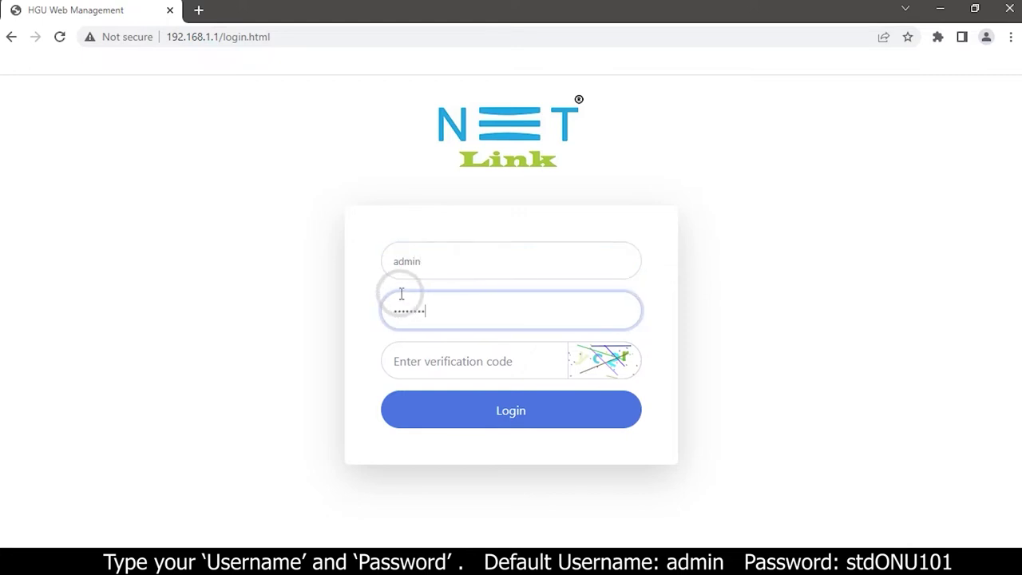
pyautogui.click(417, 361)
pyautogui.write('y')
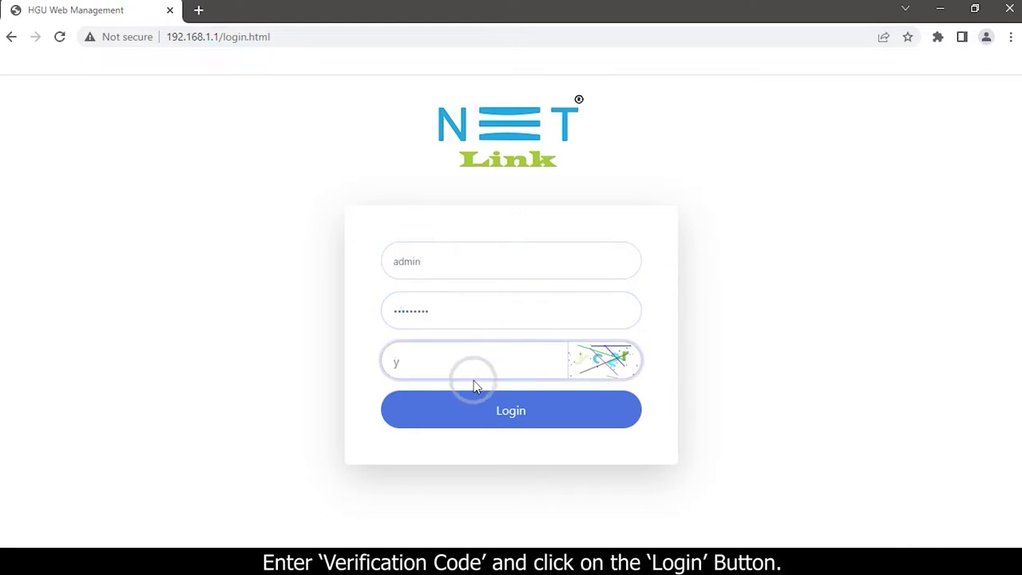
pyautogui.write('c2')
pyautogui.write('r')
pyautogui.click(457, 420)
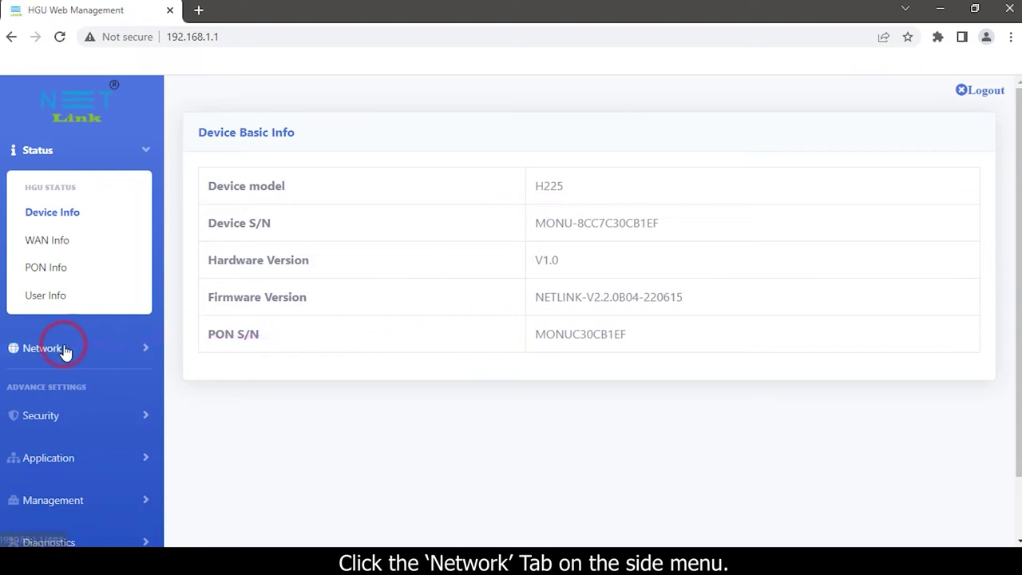
# Expand the Network section in the left sidebar.
pyautogui.click(129, 356)
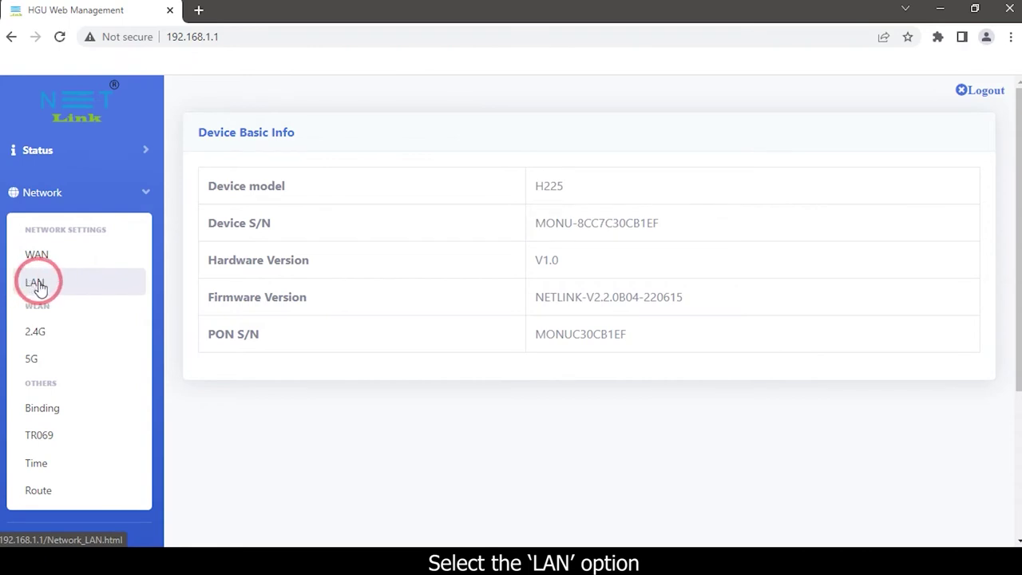
# Open Network > LAN and edit the router's LAN IP address field.
pyautogui.click(40, 286)
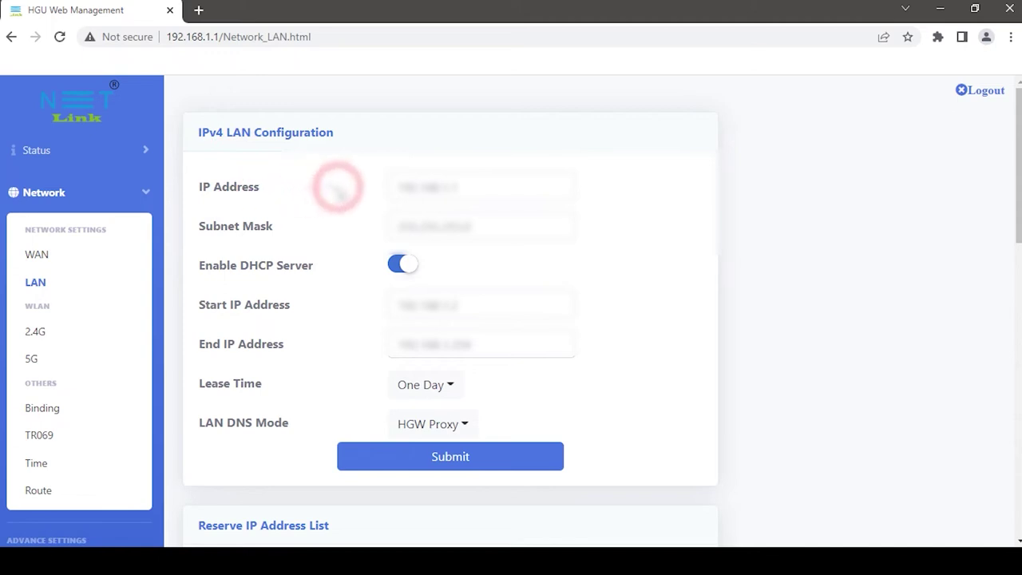
pyautogui.click(412, 185)
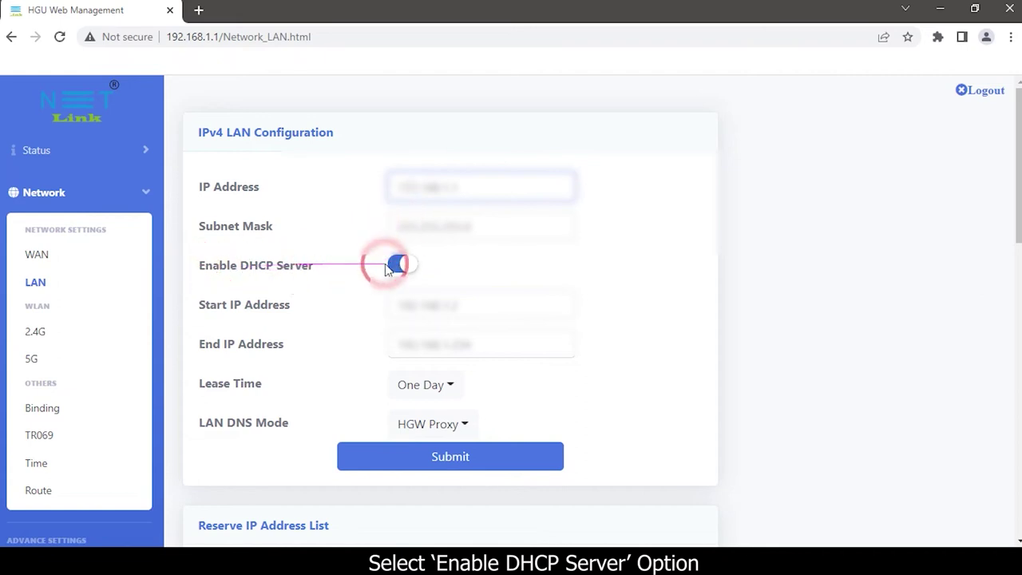
# Keep the DHCP server enabled and edit the DHCP Start and End IP addresses.
pyautogui.click(395, 265)
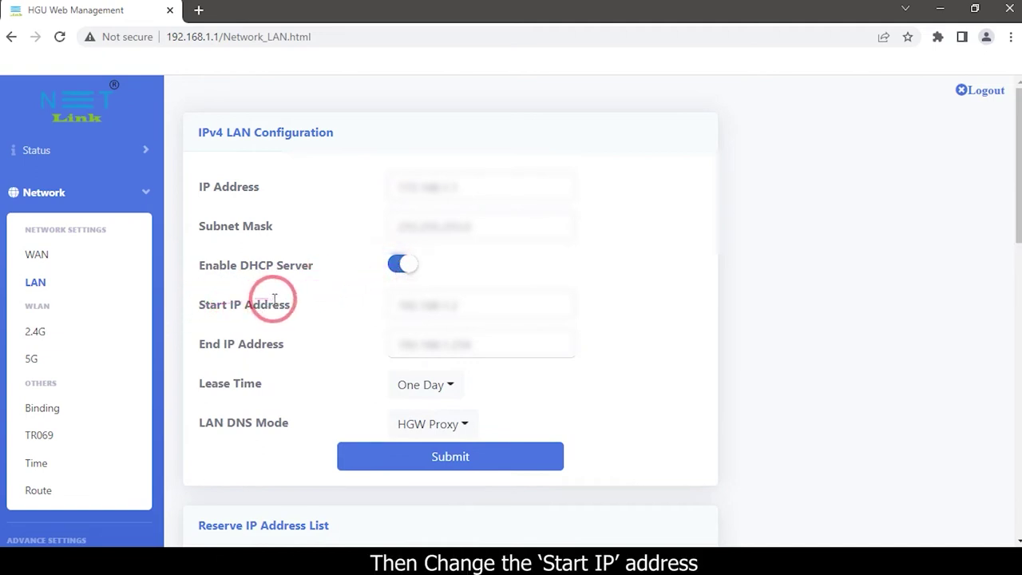
pyautogui.click(410, 303)
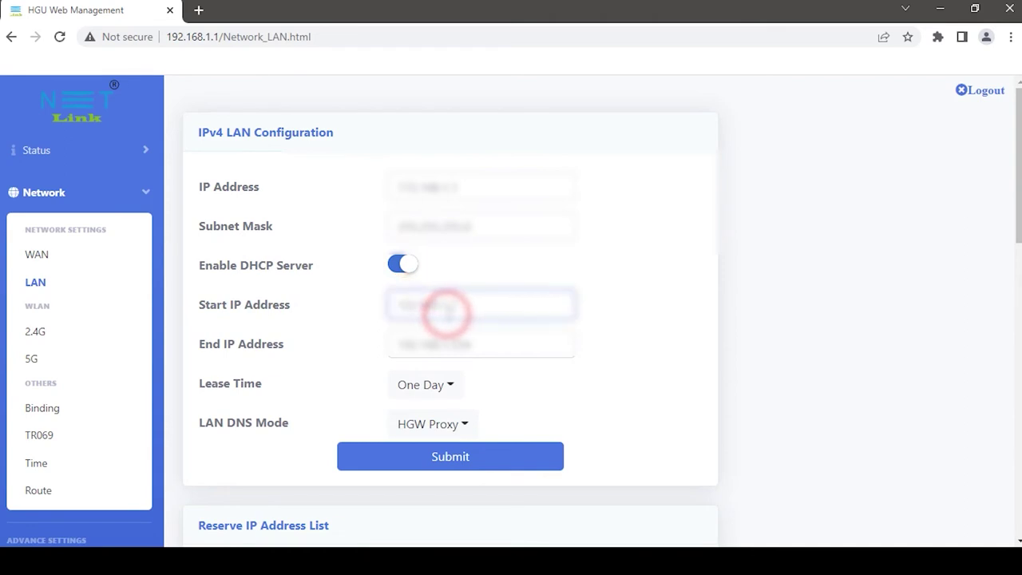
pyautogui.click(411, 343)
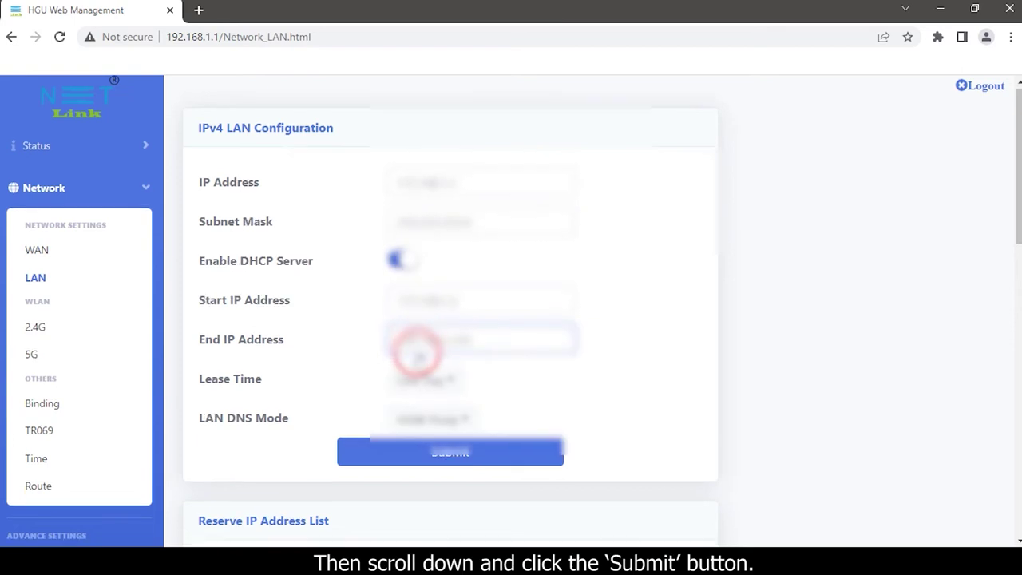
pyautogui.scroll(-1, 414, 344)
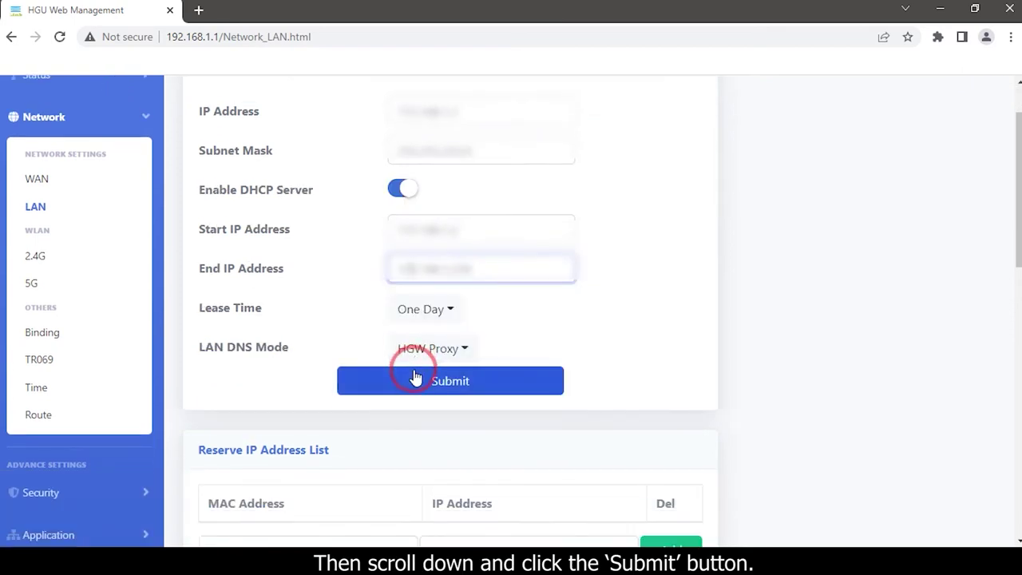
# Submit the LAN page so the new IP and DHCP range take effect.
pyautogui.click(462, 385)
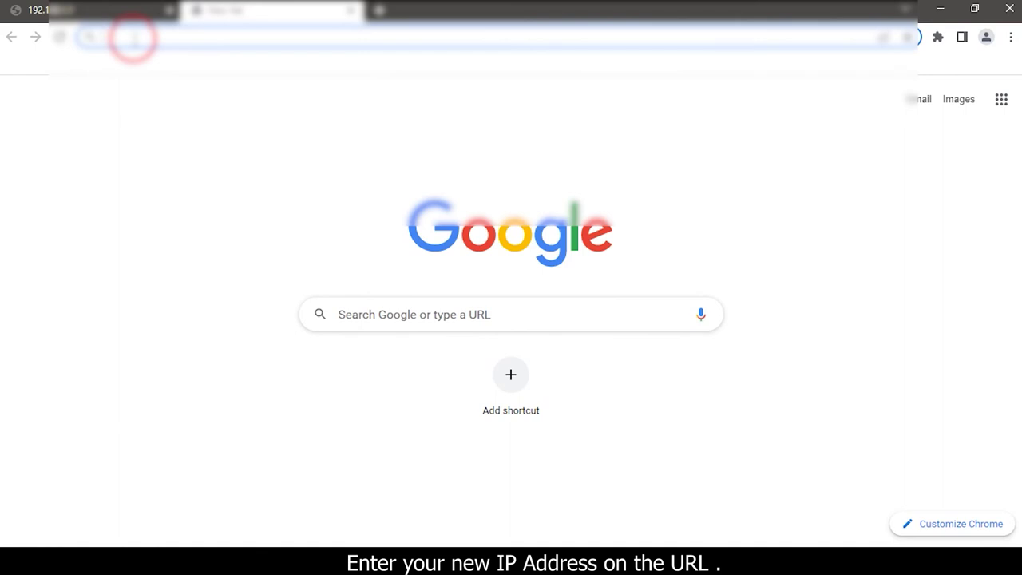
# Navigate Chrome to the router's new LAN address, 172.168.1.1.
pyautogui.click(134, 37)
pyautogui.write('192')
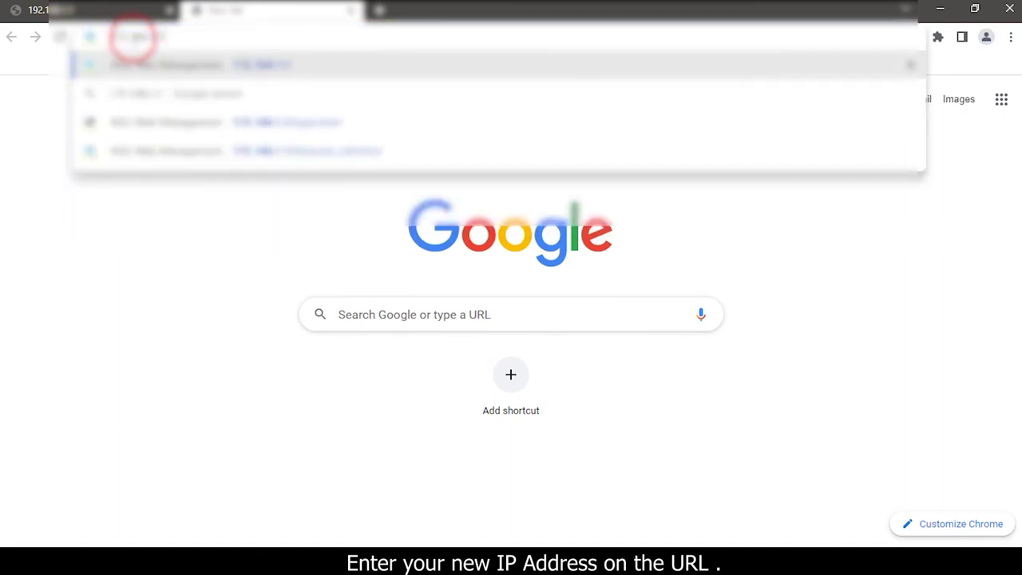
pyautogui.press('Return')
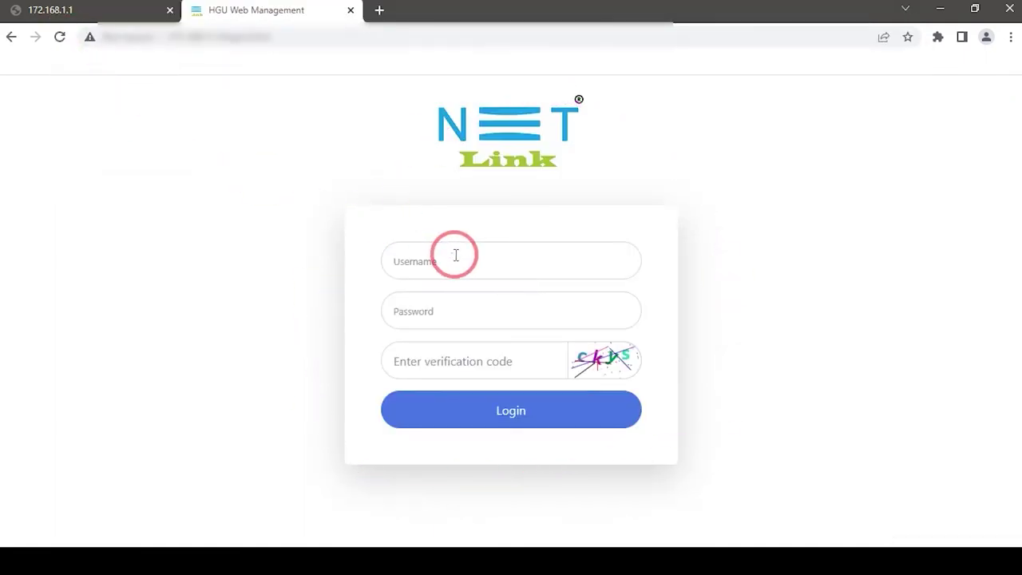
# Log in again as admin, entering the account password and verification code.
pyautogui.click(456, 256)
pyautogui.click(435, 306)
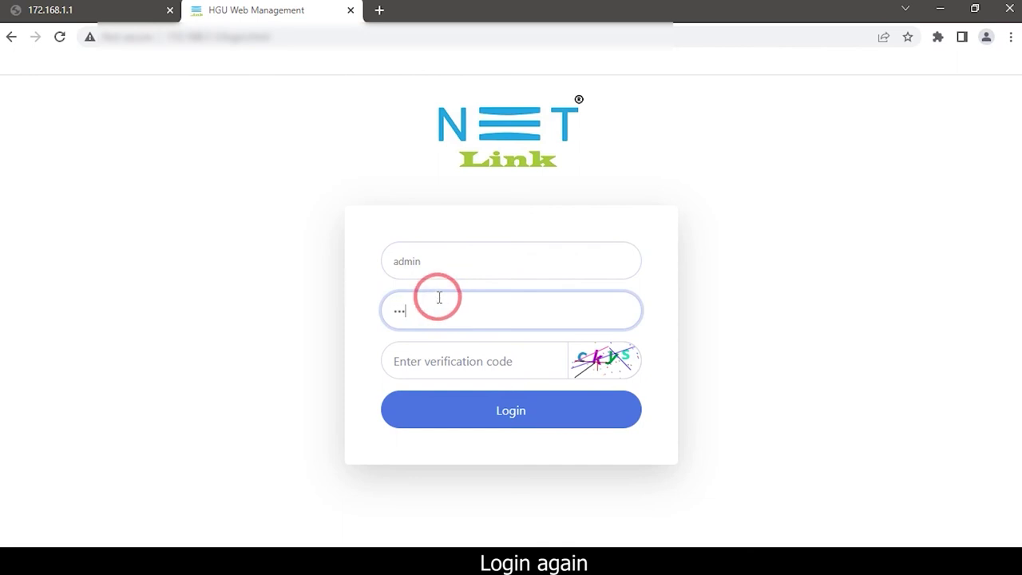
pyautogui.click(438, 366)
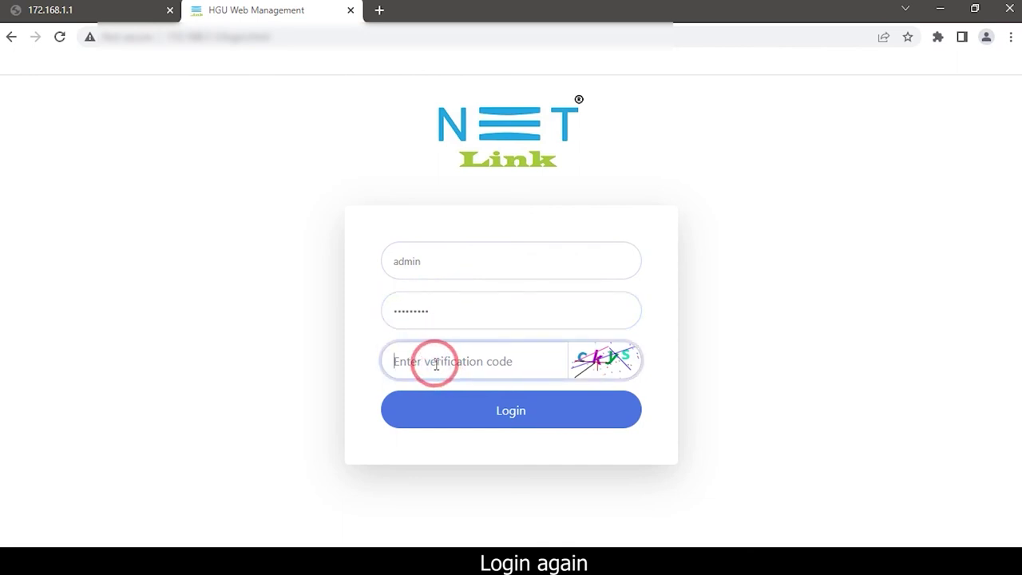
pyautogui.write('ckys')
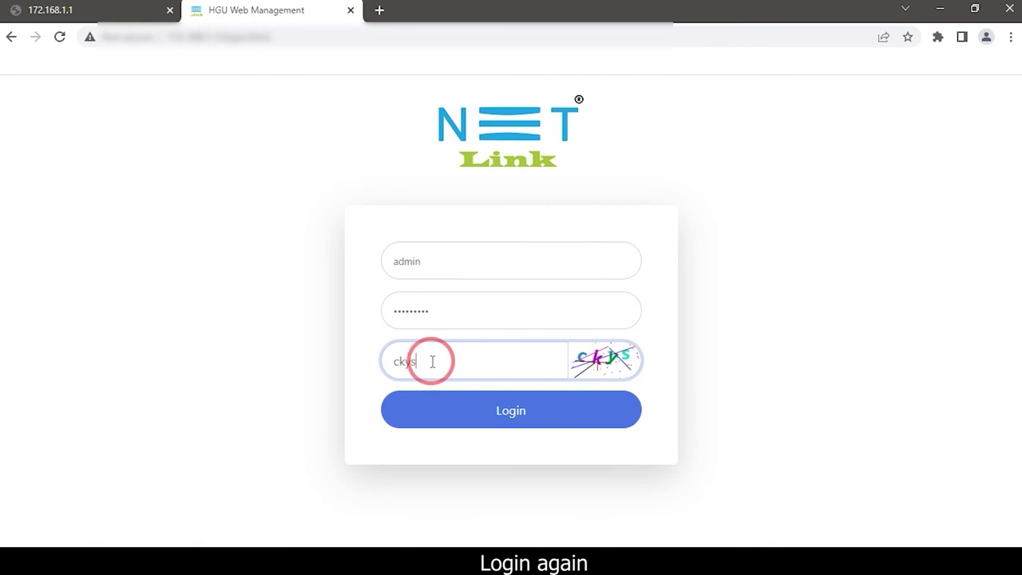
pyautogui.press('Return')
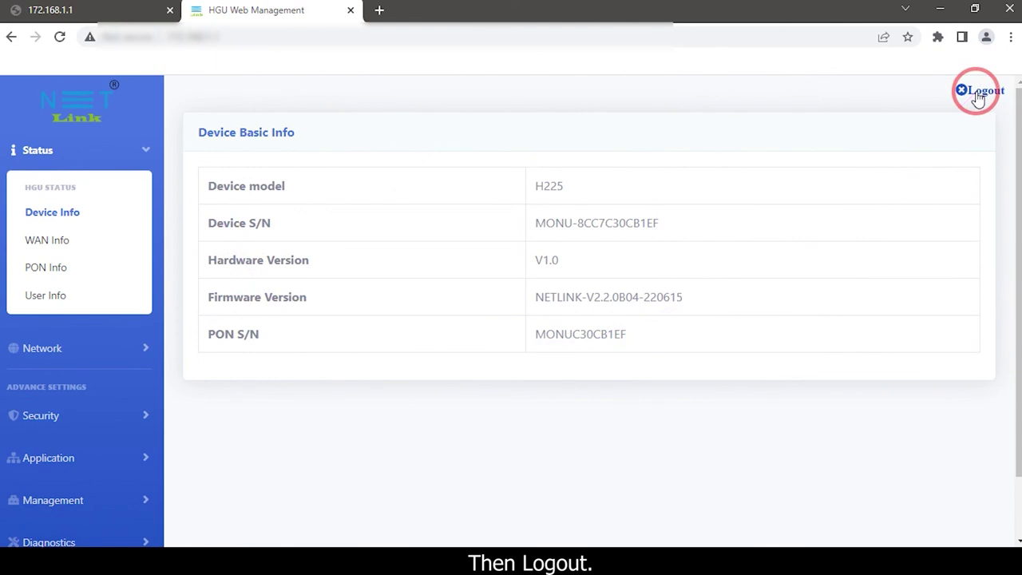
# Log out using the Logout link at the top right.
pyautogui.click(978, 94)
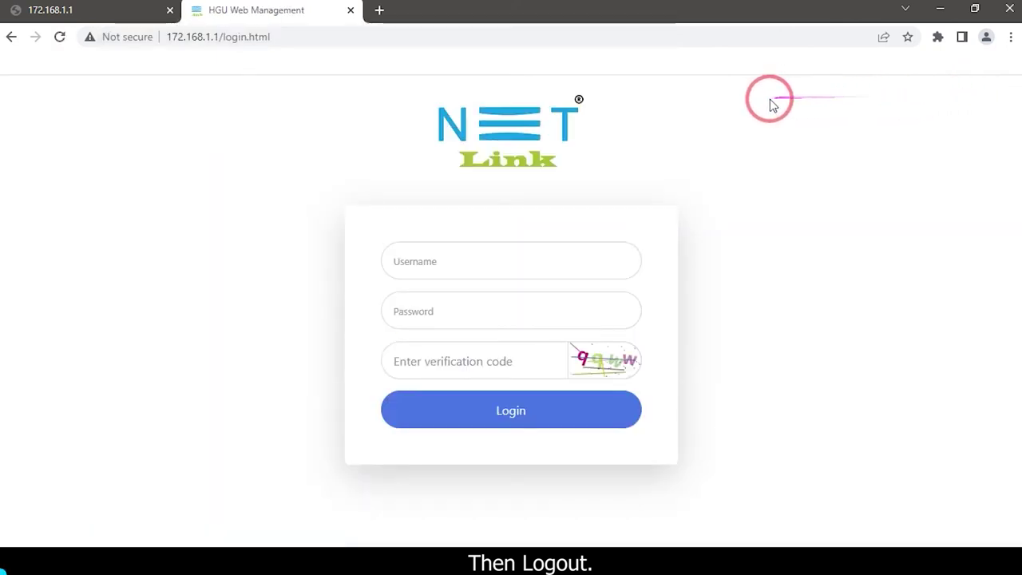